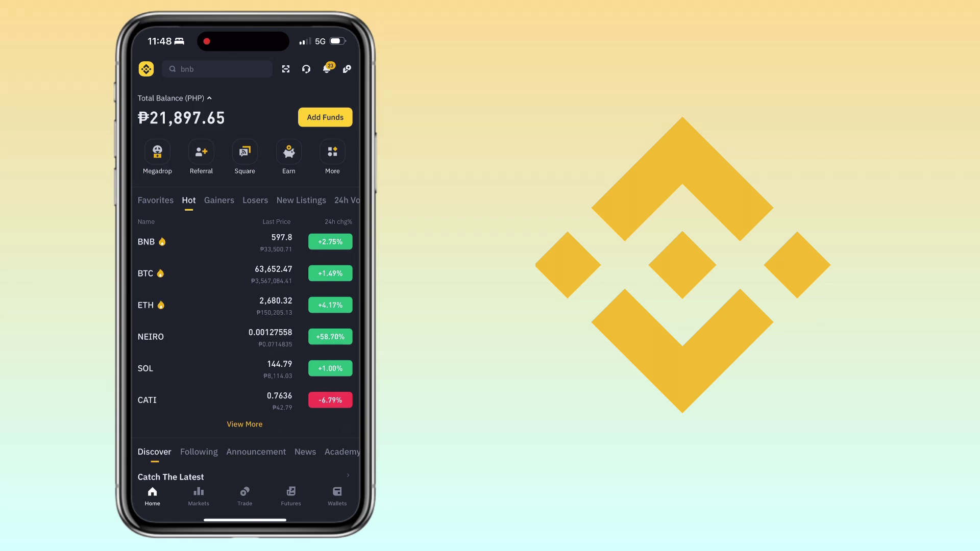
View the Funding wallet's 385.69906327 USDT, briefly starting a USDT transfer before backing out
click(337, 495)
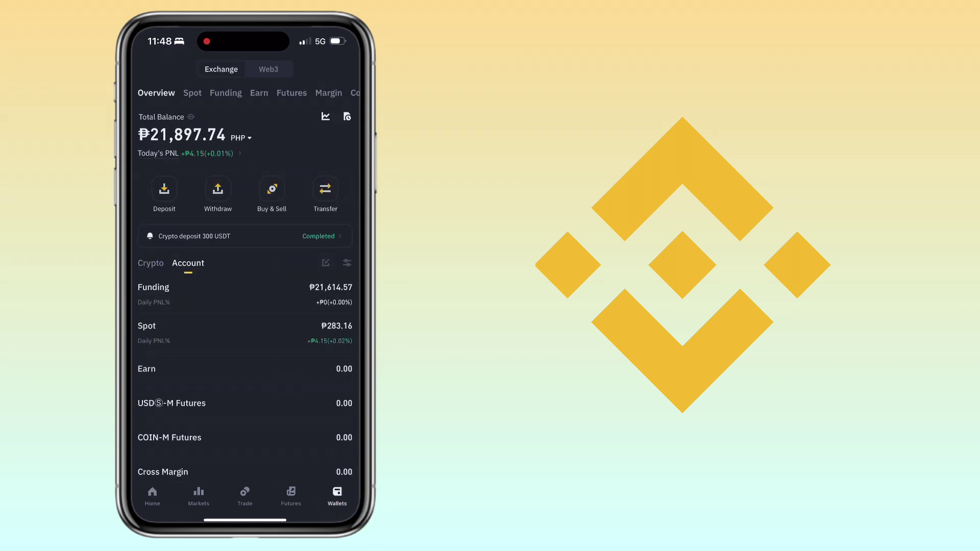
click(227, 92)
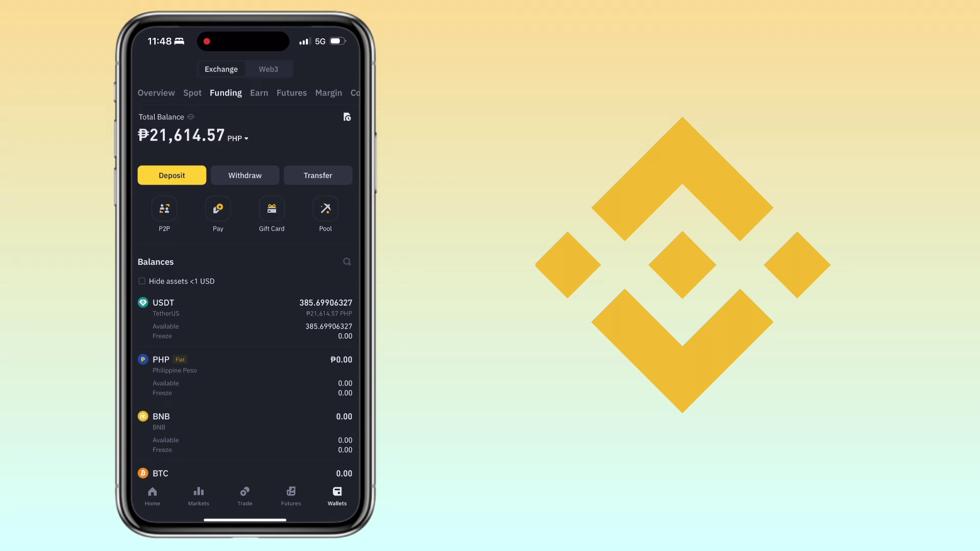
click(318, 176)
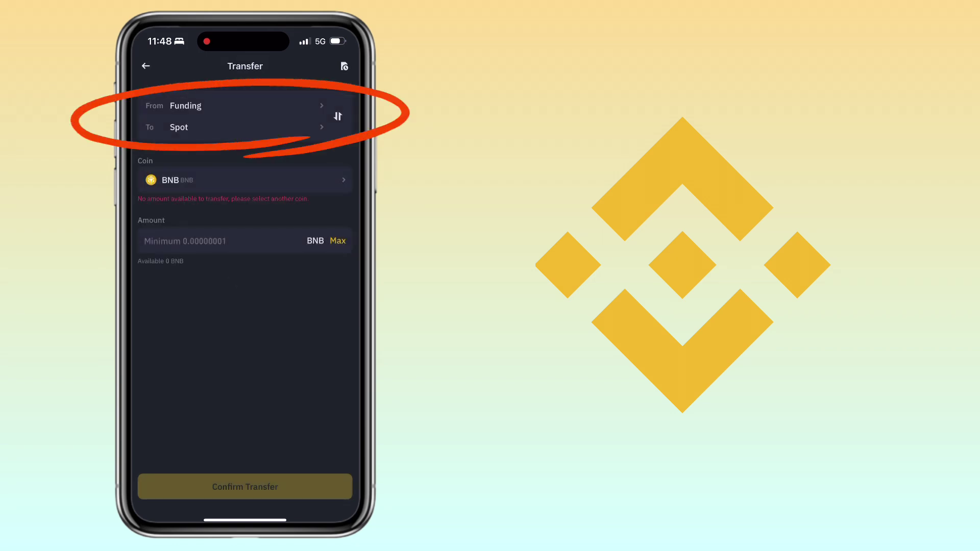
click(191, 184)
text(us)
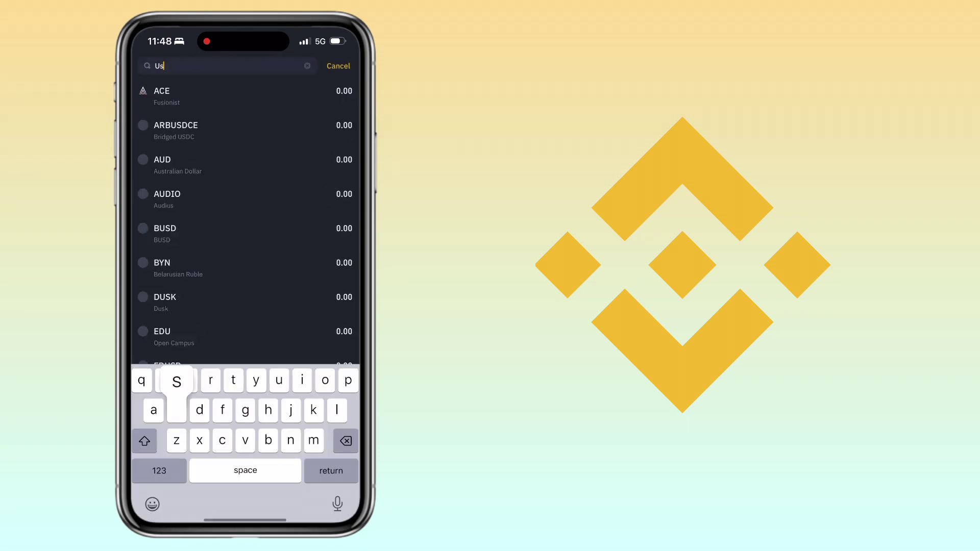
text(dt)
click(169, 93)
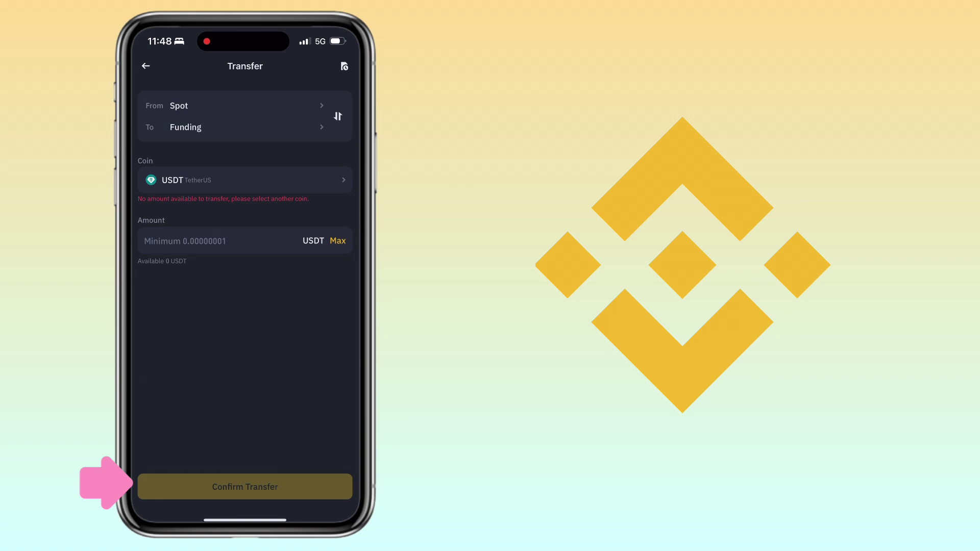
click(146, 66)
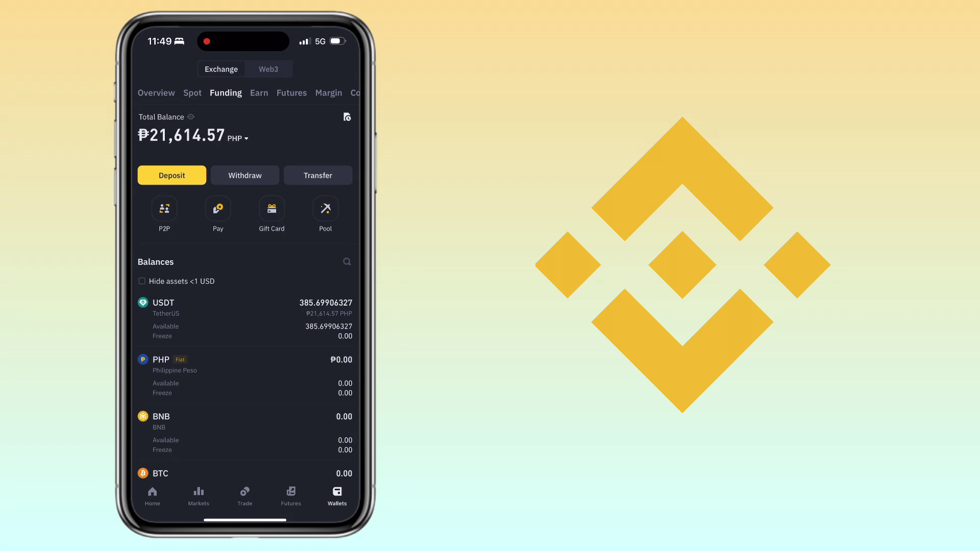
Switch the P2P Express form from buying to selling USDT for PHP
click(164, 213)
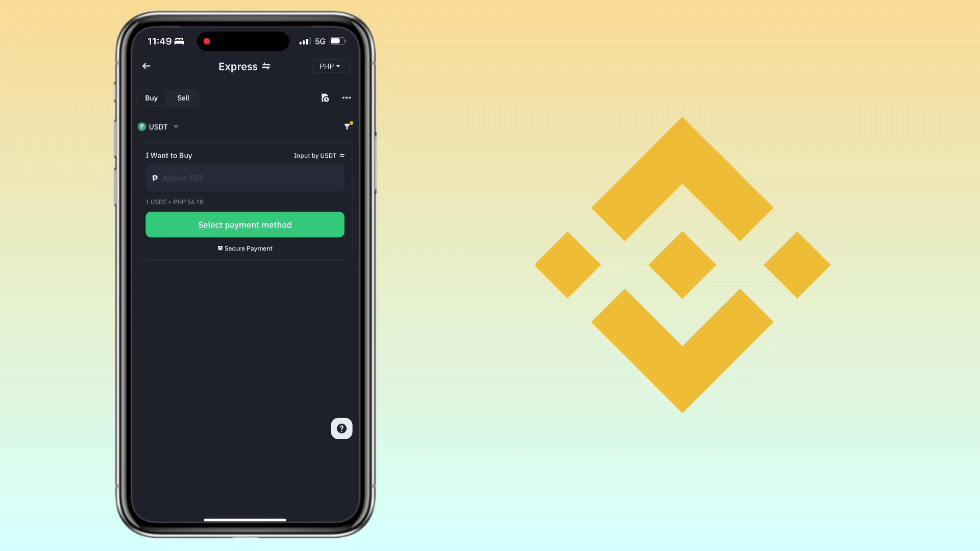
click(182, 98)
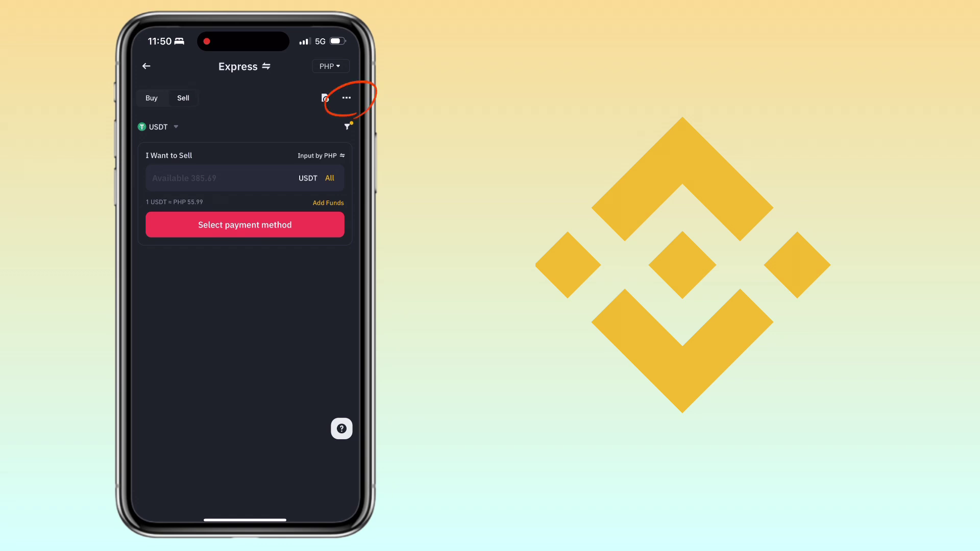
From P2P Payment Methods, add a new method and choose GoTyme Bank from the full list
click(346, 98)
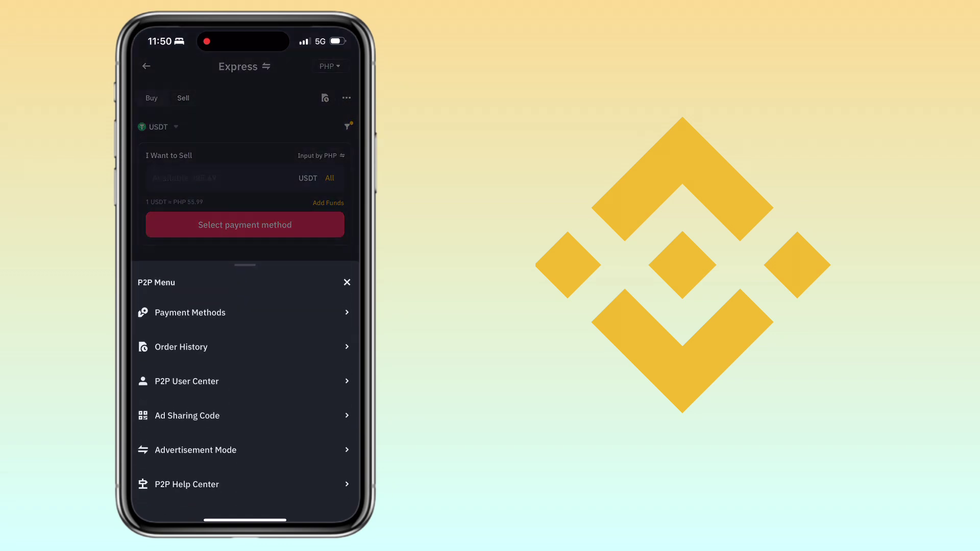
click(178, 313)
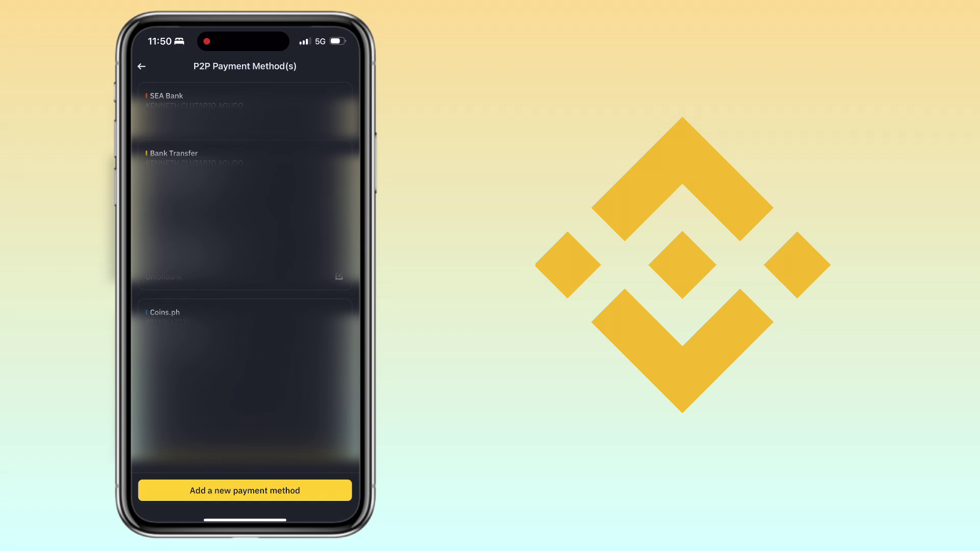
click(285, 492)
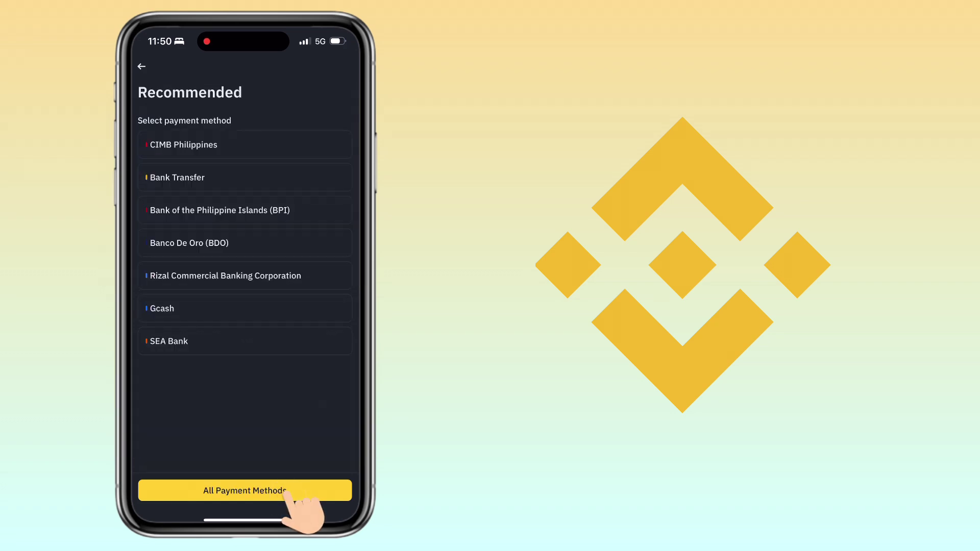
click(287, 491)
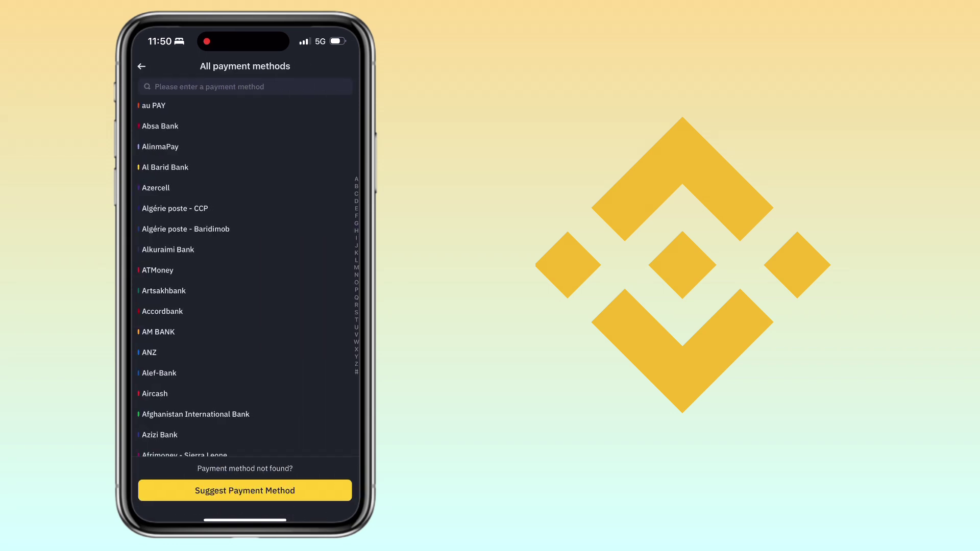
text(Goty)
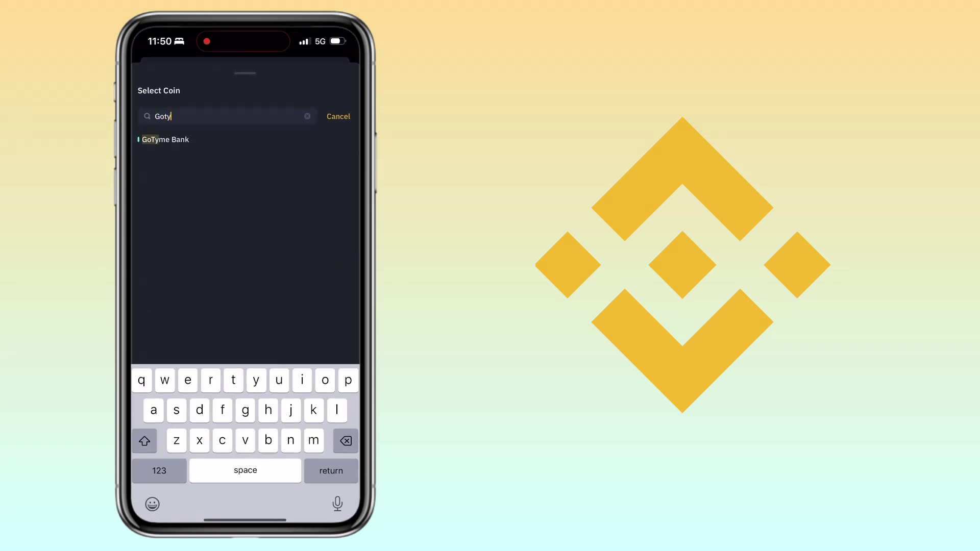
click(164, 139)
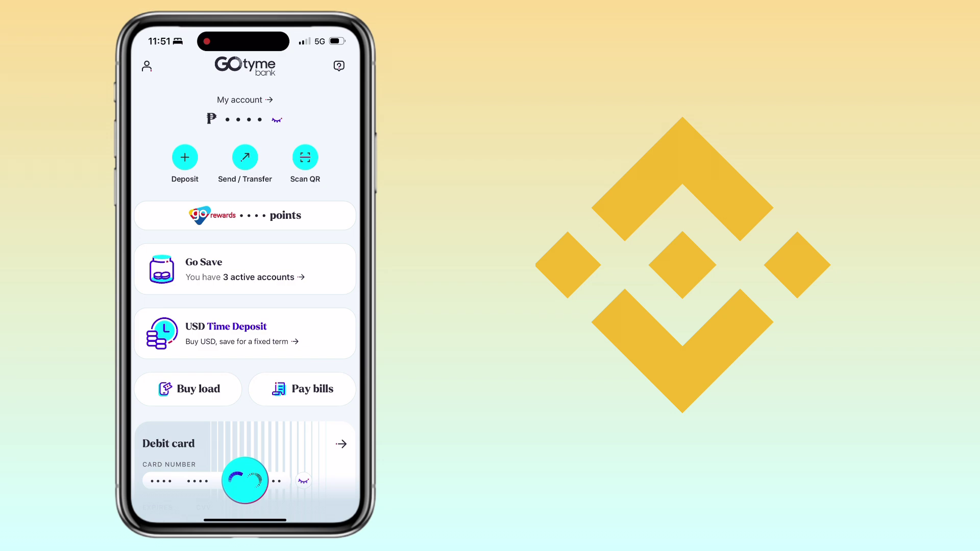
Copy the account number from the GoTyme Bank account details
click(264, 101)
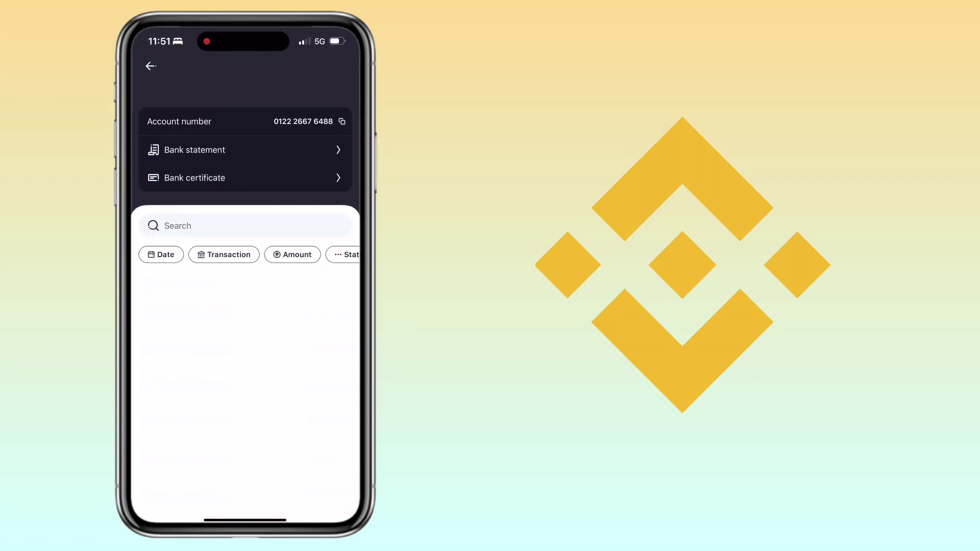
click(342, 122)
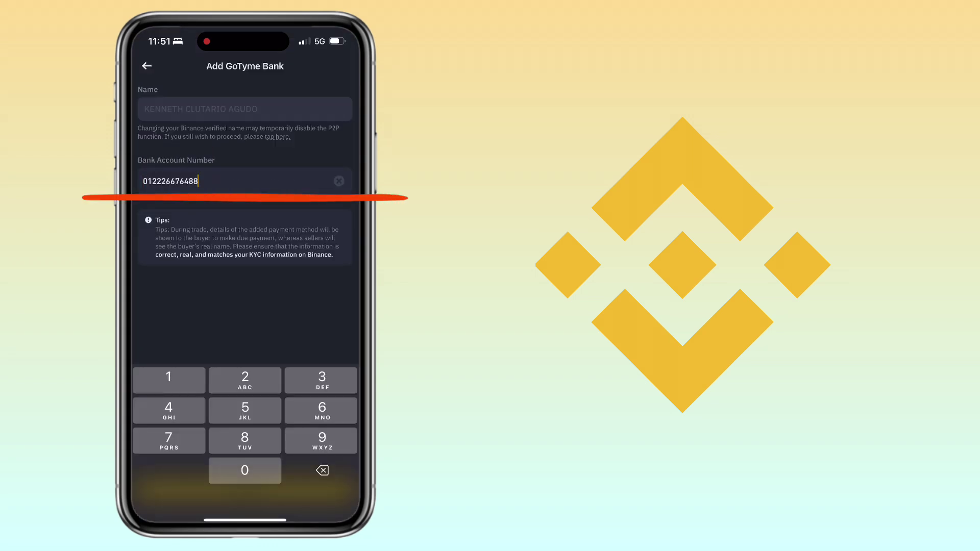
Confirm the pasted account number to save GoTyme Bank as a payment method
click(261, 494)
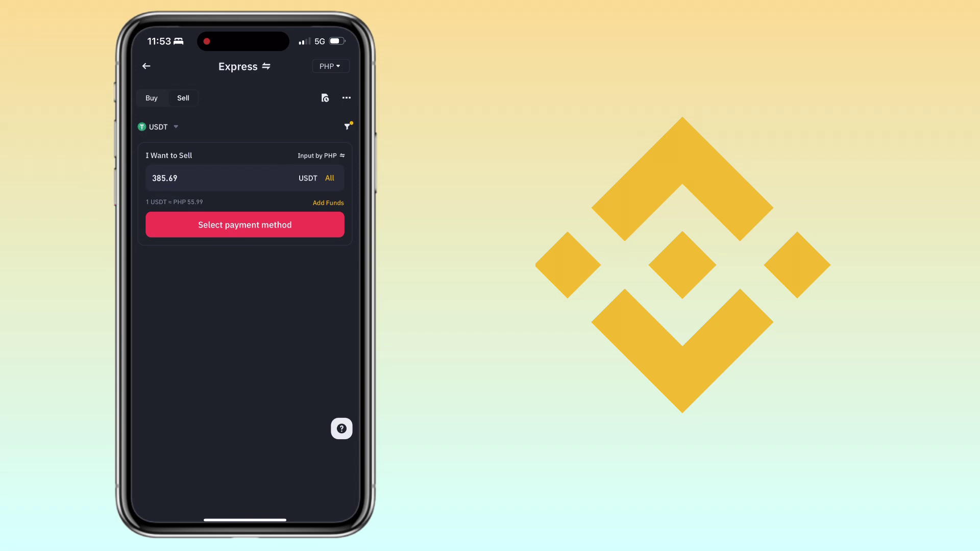
Choose GoTyme Bank to receive payment, preview and place the 385.69 USDT sell order
click(245, 225)
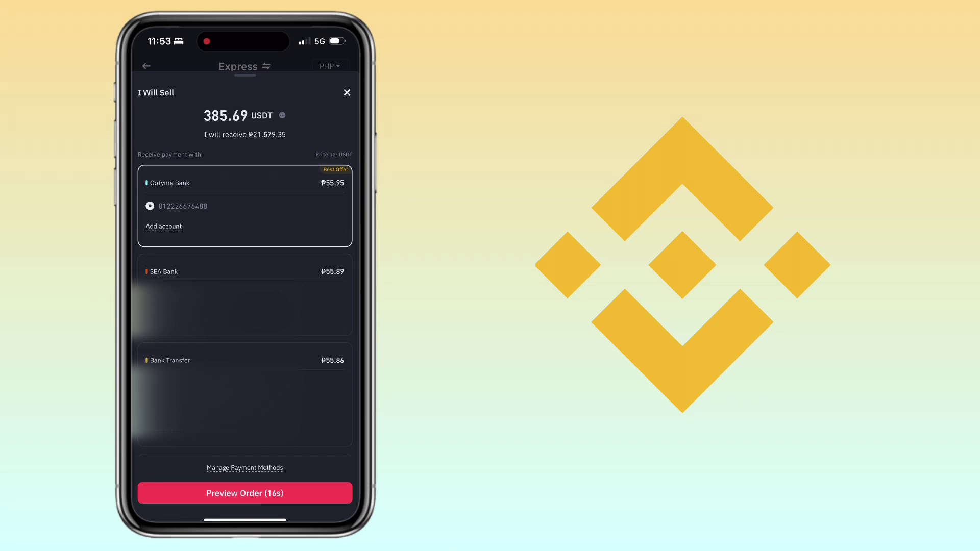
click(263, 493)
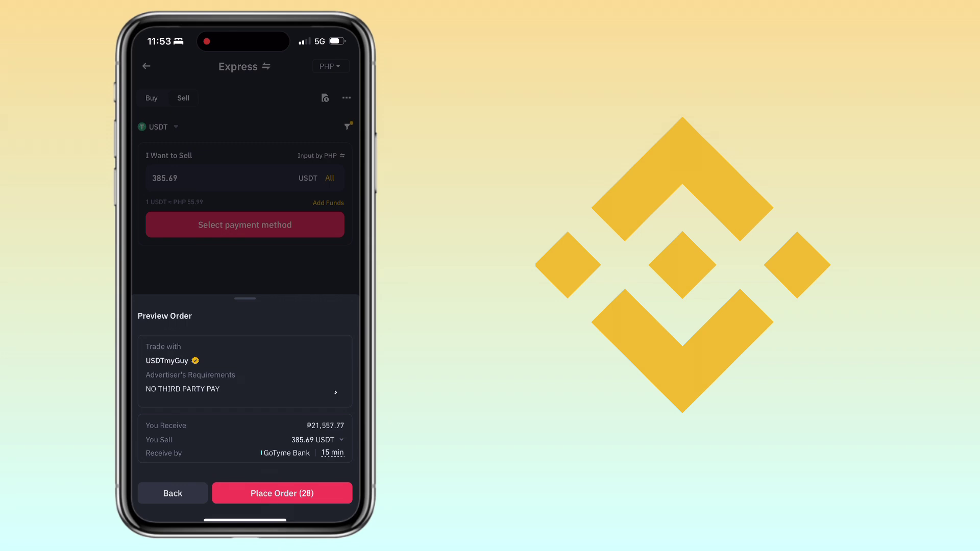
click(302, 494)
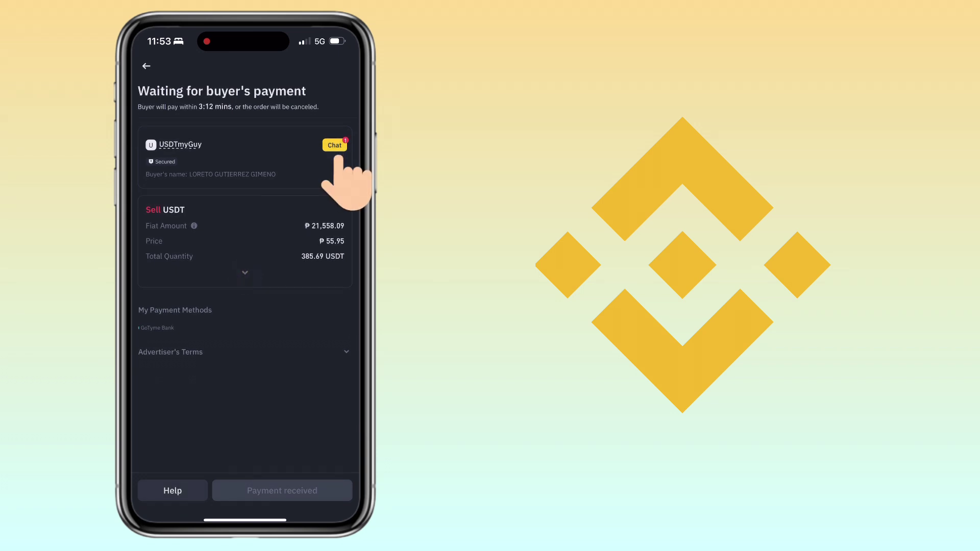
Open the chat with the buyer of the ₱21,558.09 order
click(335, 146)
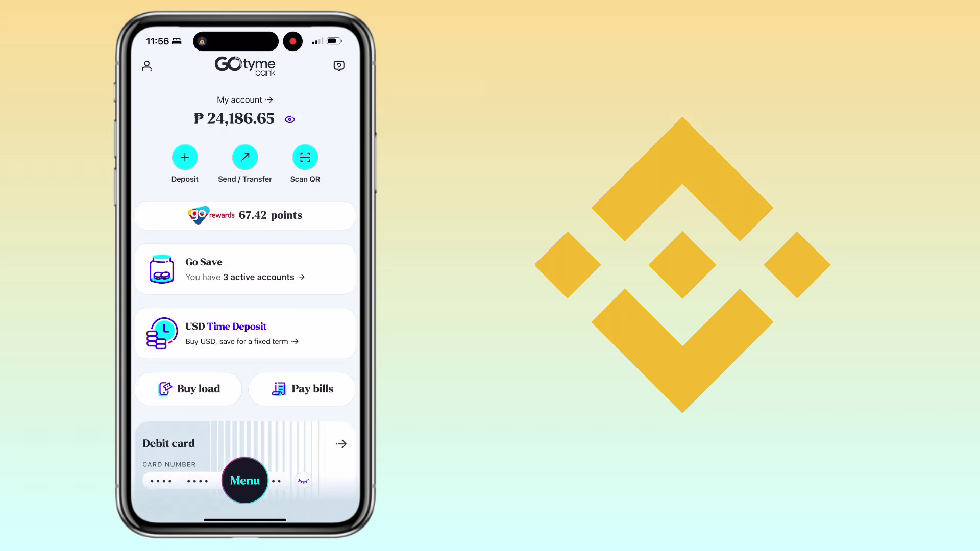
scroll(245, 307, down, 5)
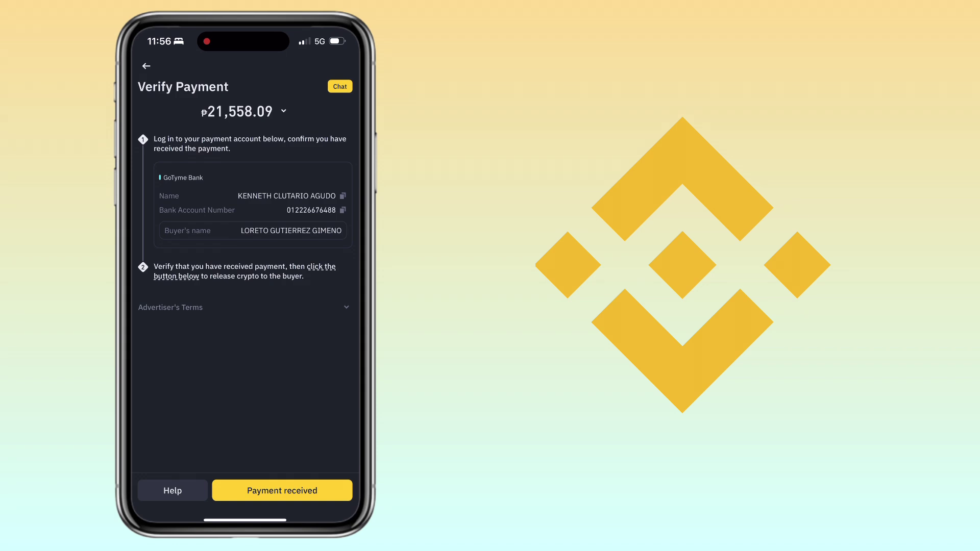
Mark the ₱21,558.09 payment as received and verified, then release the USDT to the buyer
click(302, 490)
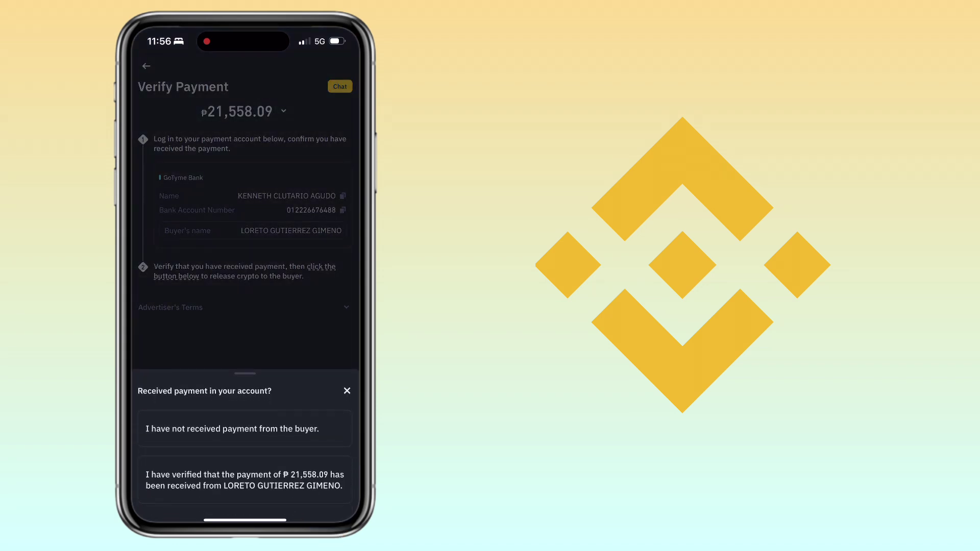
click(201, 482)
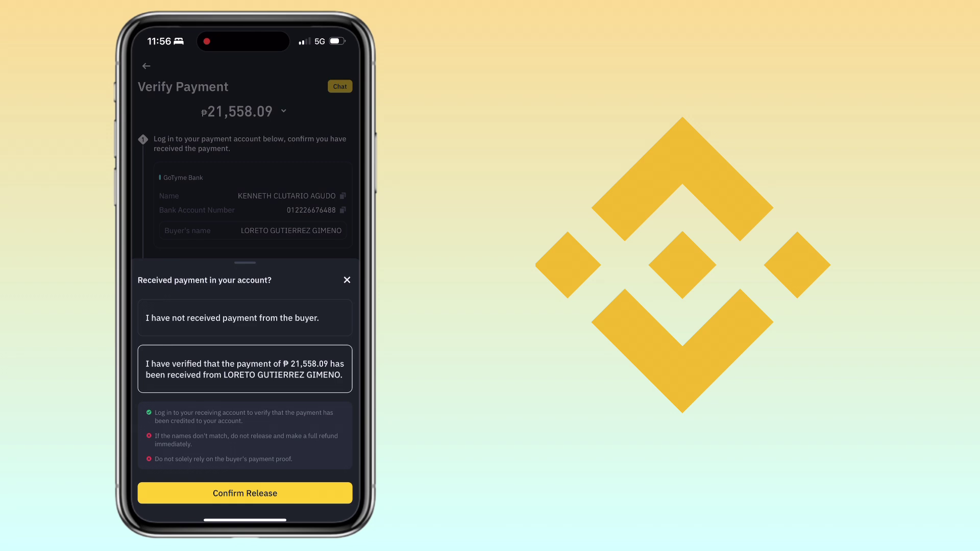
click(295, 494)
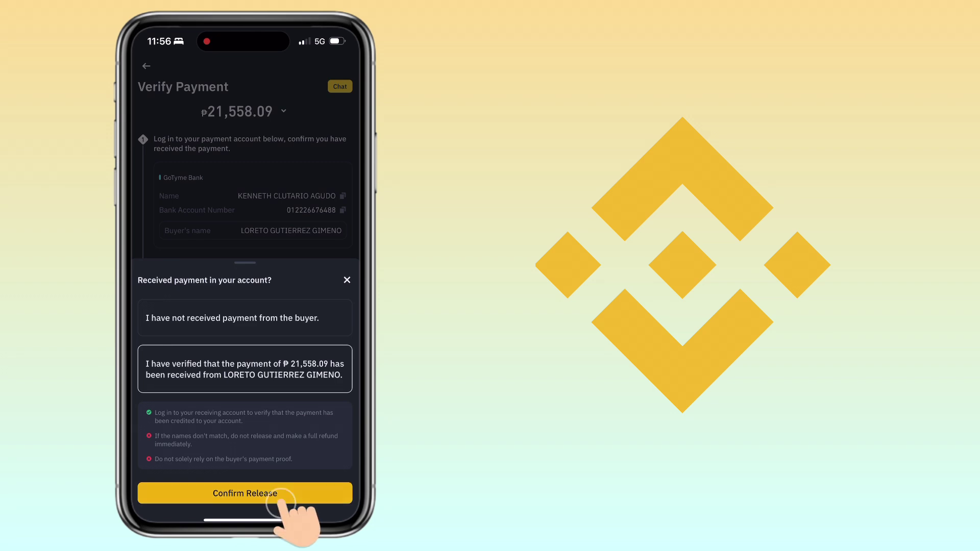
Rate the completed 385.31 USDT sale as Positive
click(245, 274)
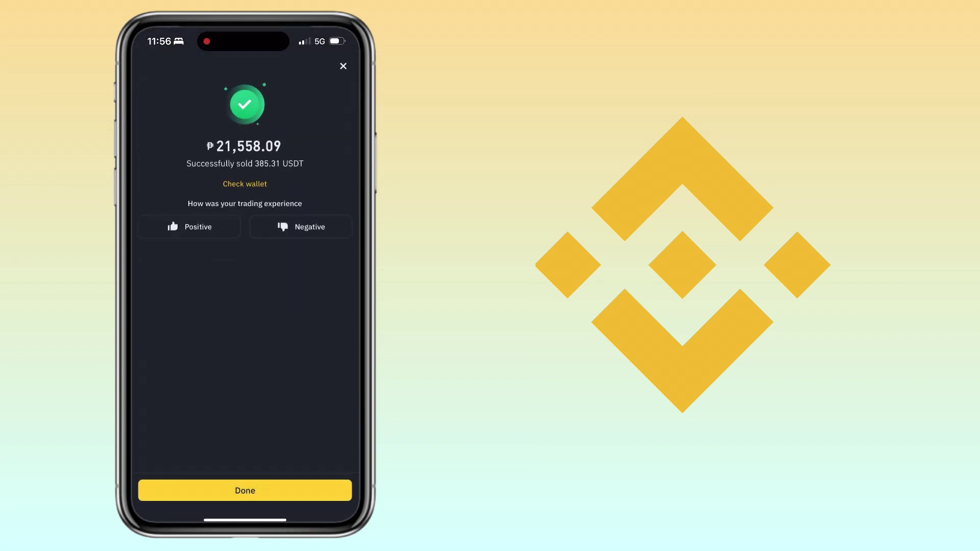